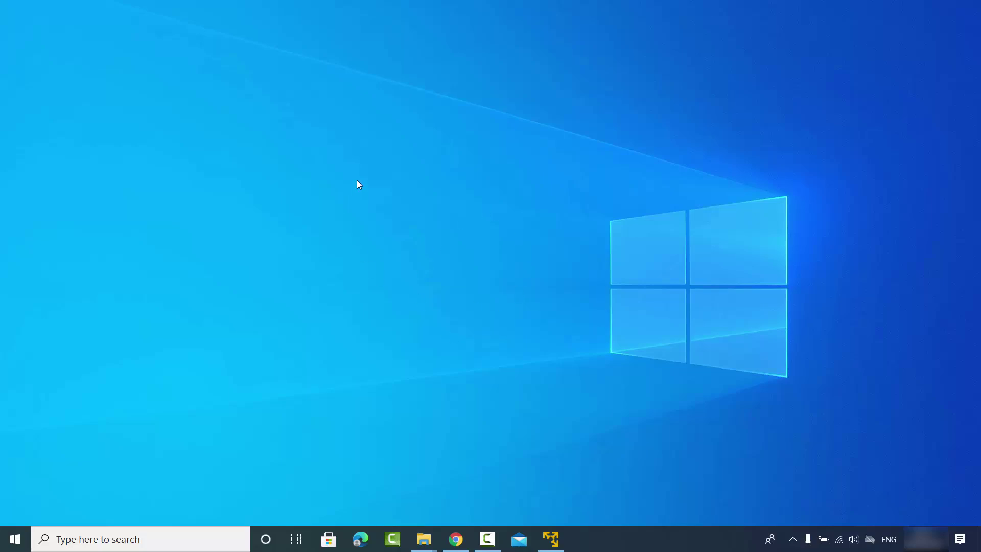
Open Display settings from the desktop's right-click menu.
right_click(516, 236)
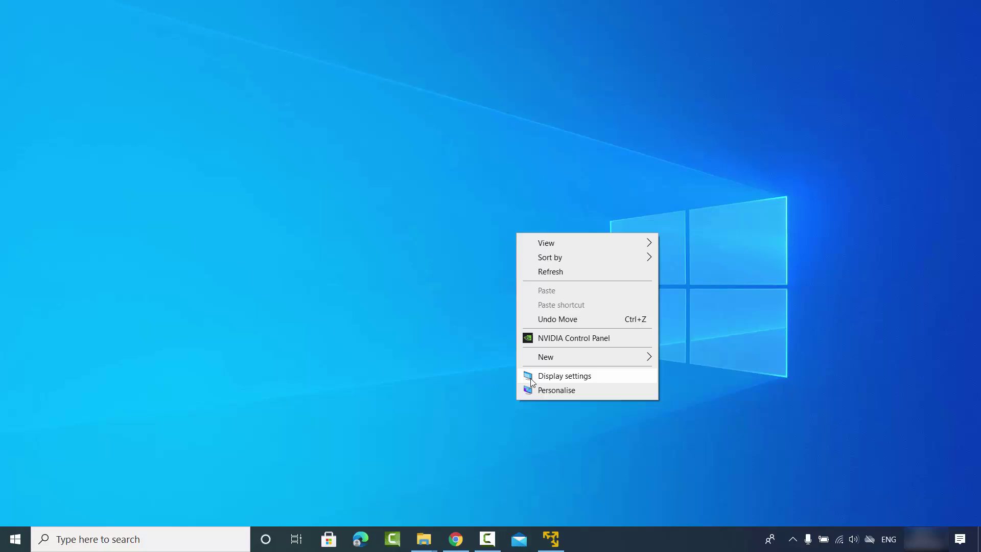
left_click(549, 378)
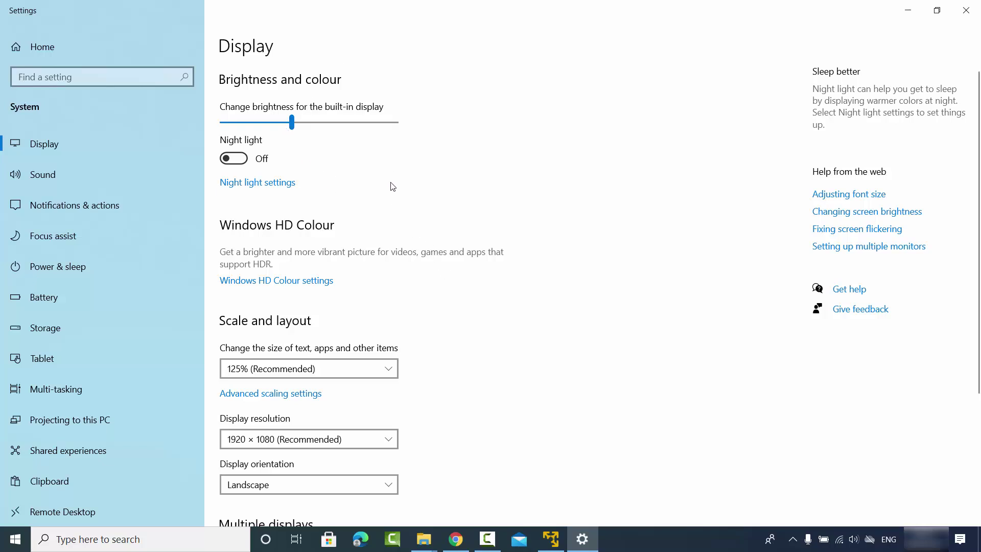
scroll(369, 199, "down", 3)
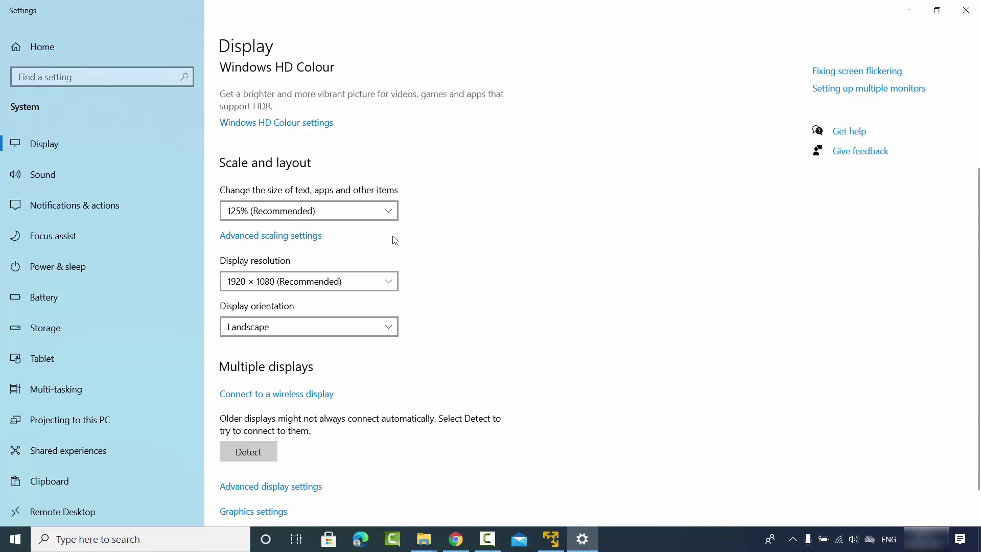
scroll(393, 240, "down", 1)
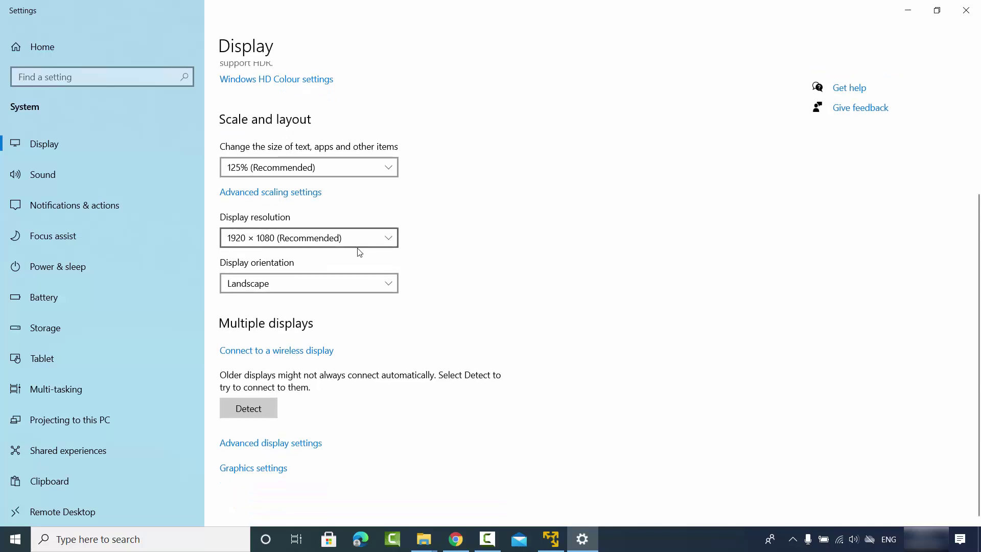
Open Advanced display settings to view the internal display's 1920 × 1080, 60.056 Hz details.
left_click(283, 443)
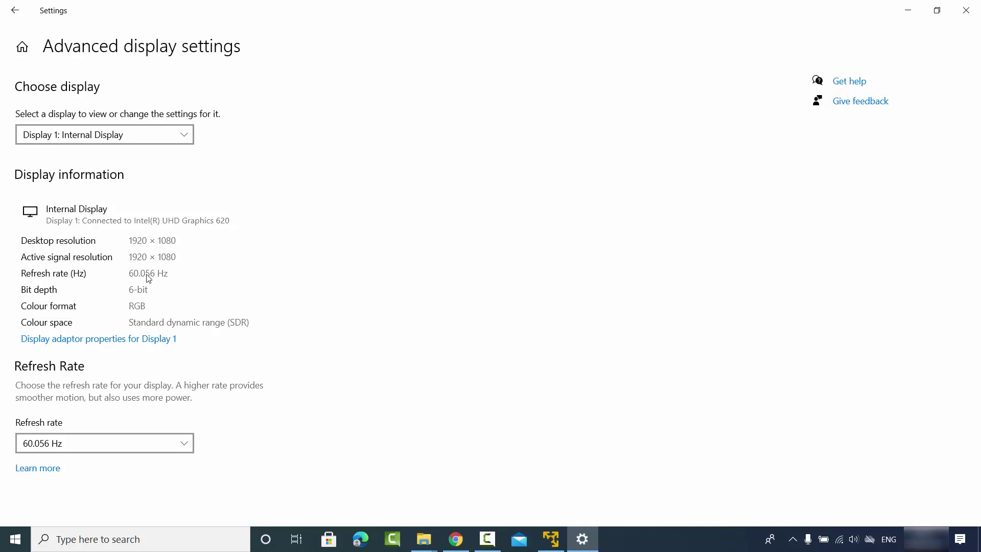
left_click(125, 137)
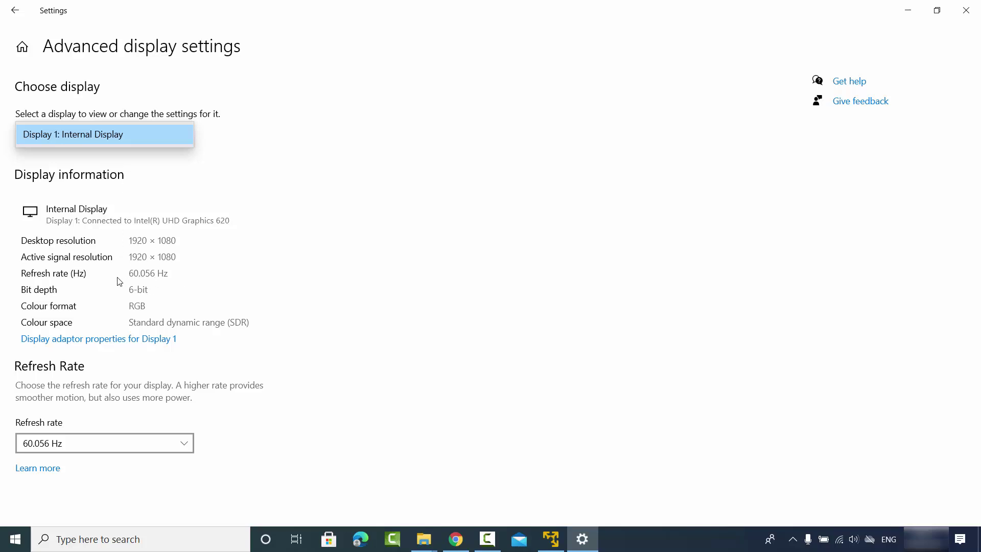
left_click(146, 282)
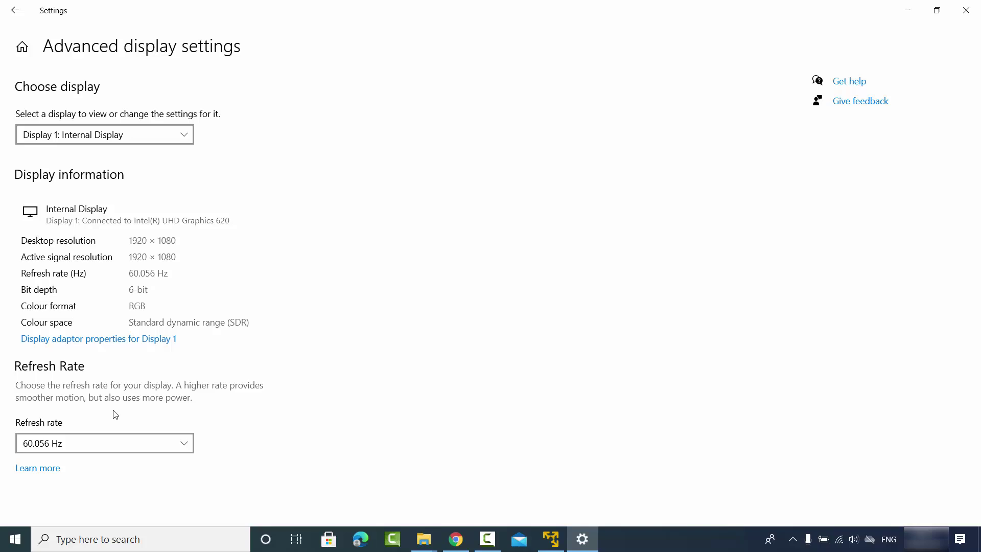
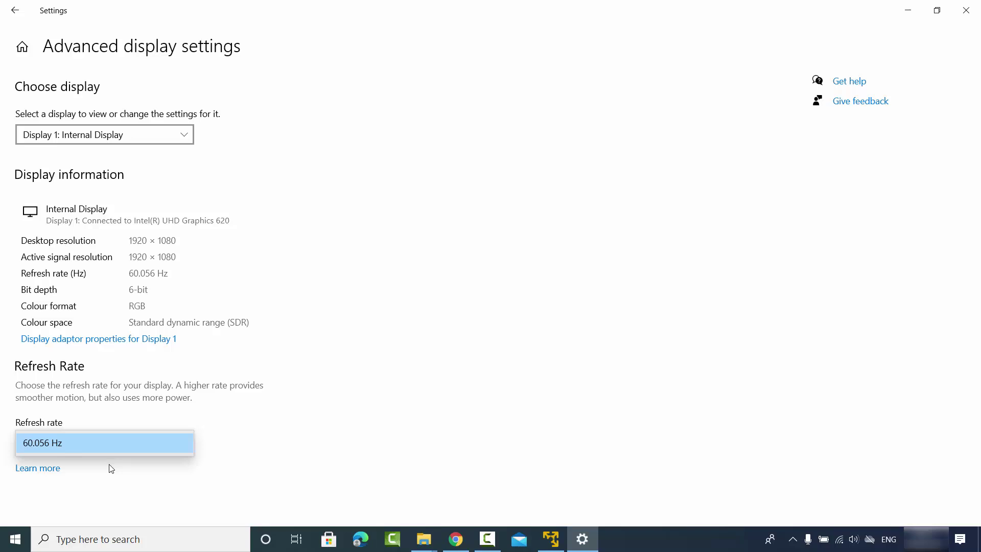
Collapse the Refresh rate dropdown, leaving the internal display at 60.056 Hz.
left_click(419, 454)
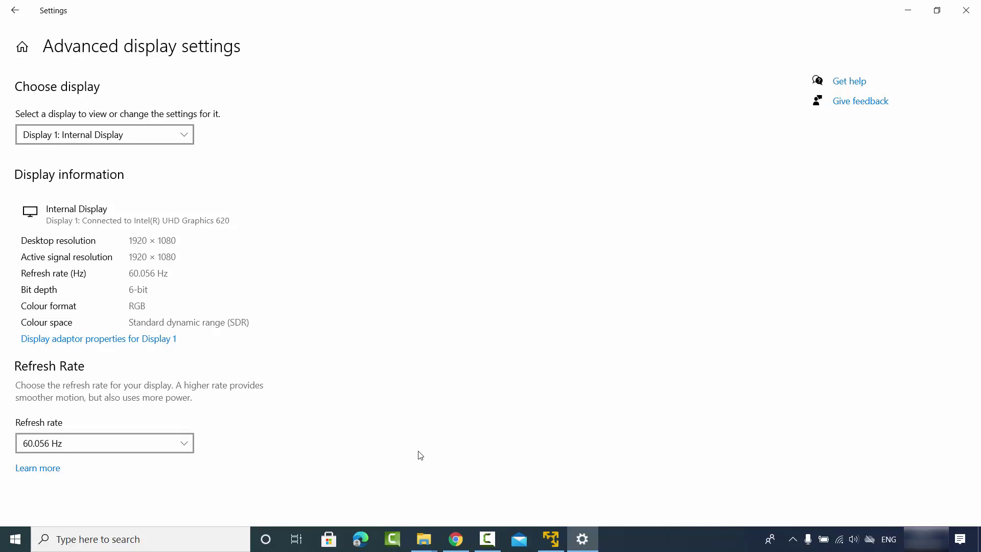